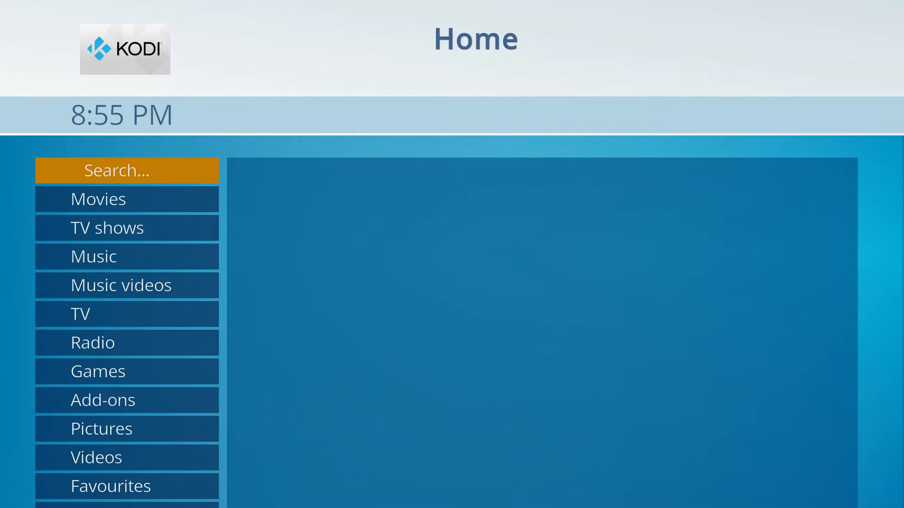
Move the Home menu focus down to Radio, back to Search, then wrap to Exit to reveal the weather panel.
key("Down")
key("Down")
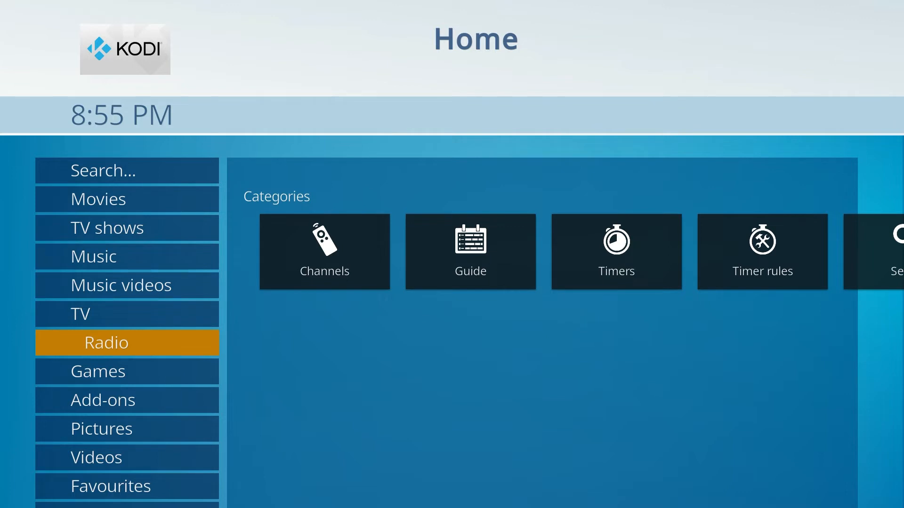
key("Up")
key("Up")
key("Up")
key("Up")
key("Up")
key("Up")
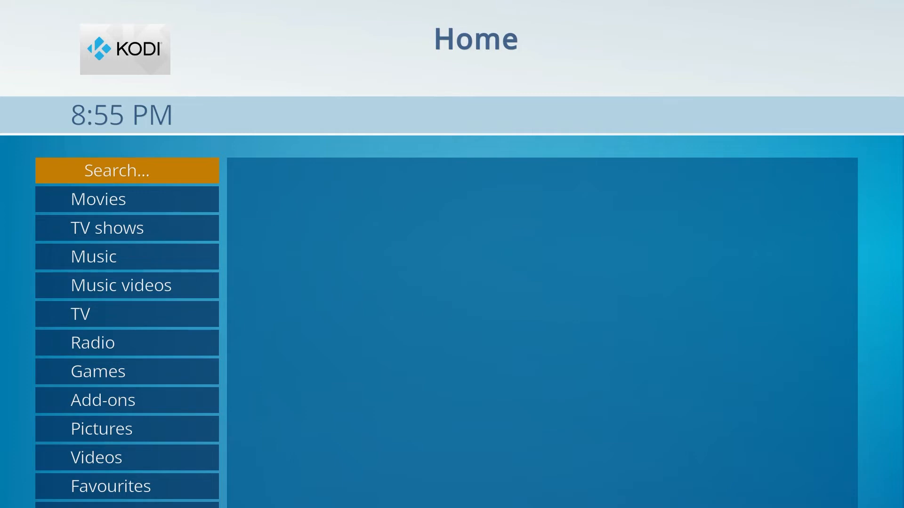
key("Up")
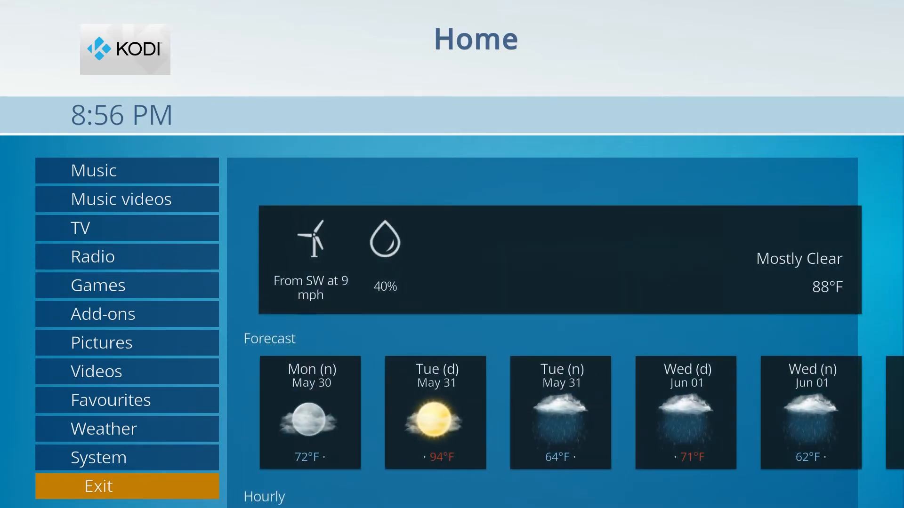
key("Return")
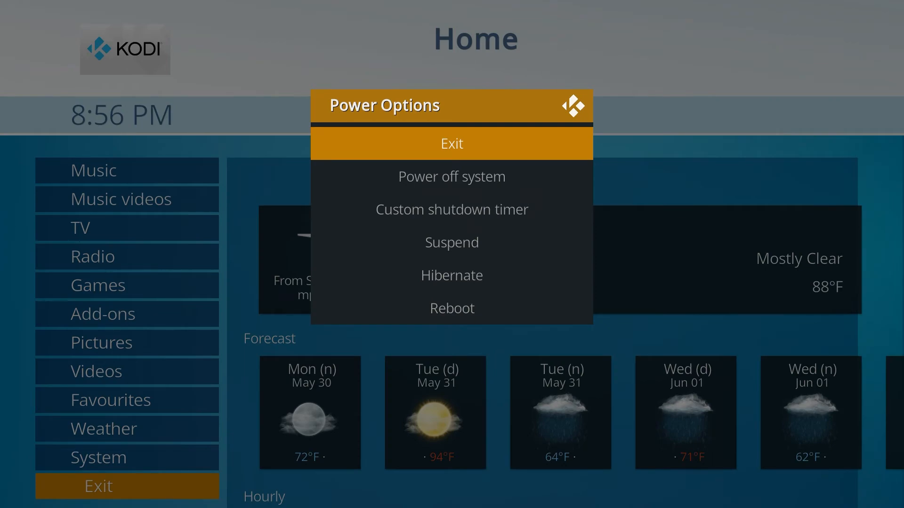
key("Escape")
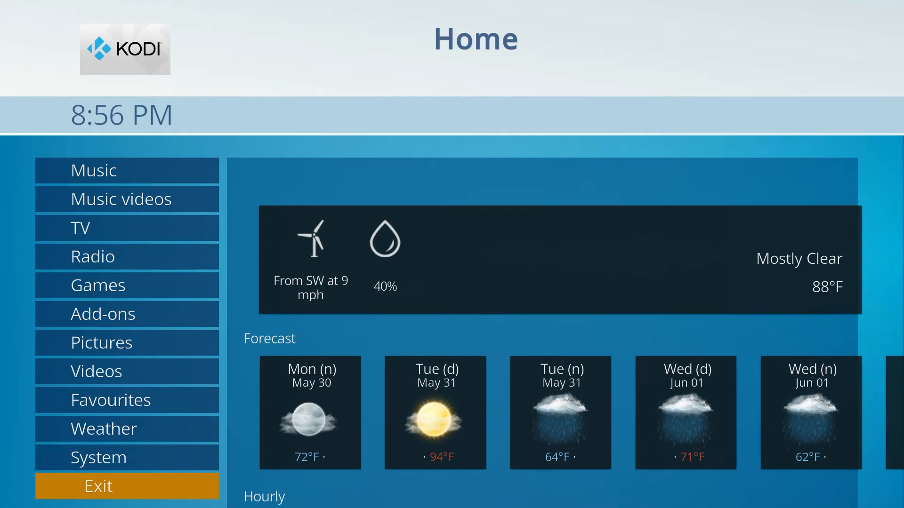
key("Up")
key("Up")
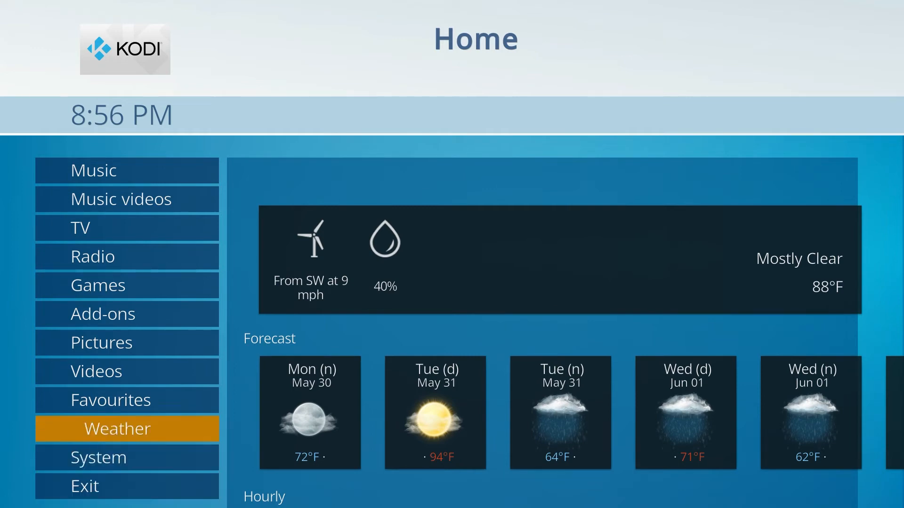
key("Down")
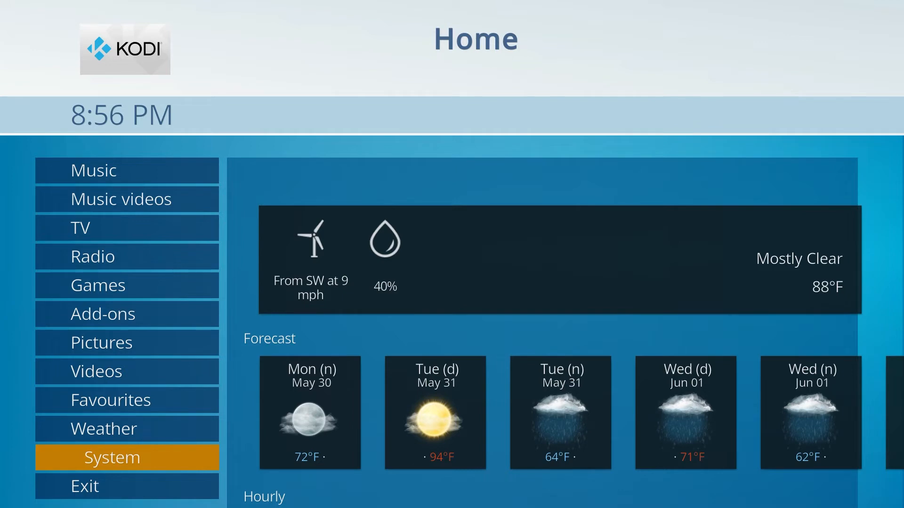
Enter the System settings screen and return to Home.
key("Return")
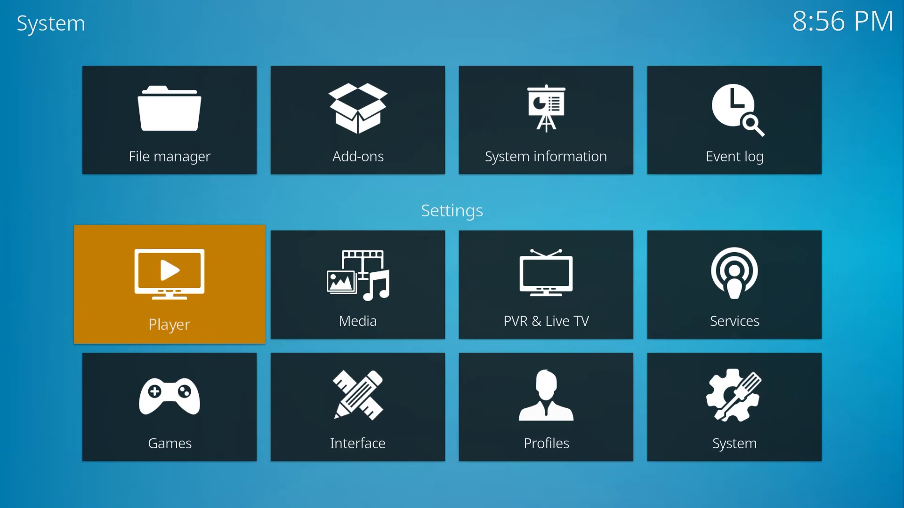
key("BackSpace")
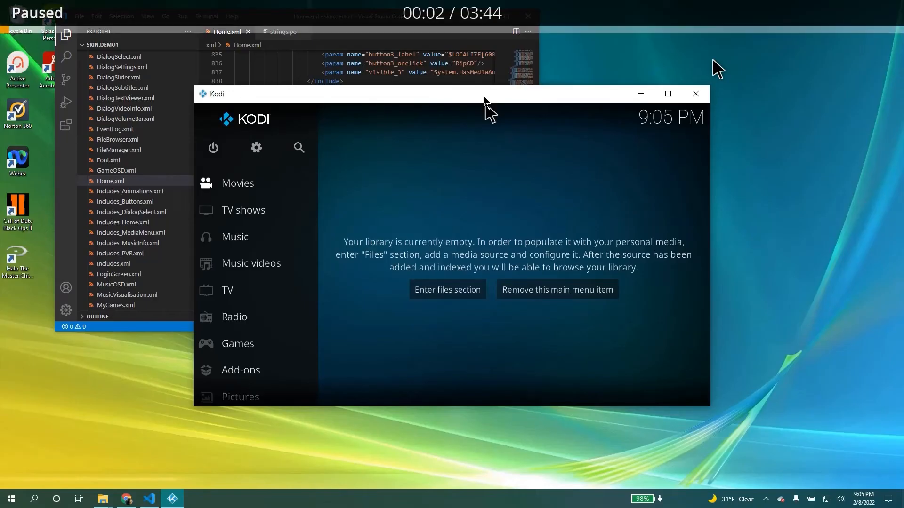
key("Tab")
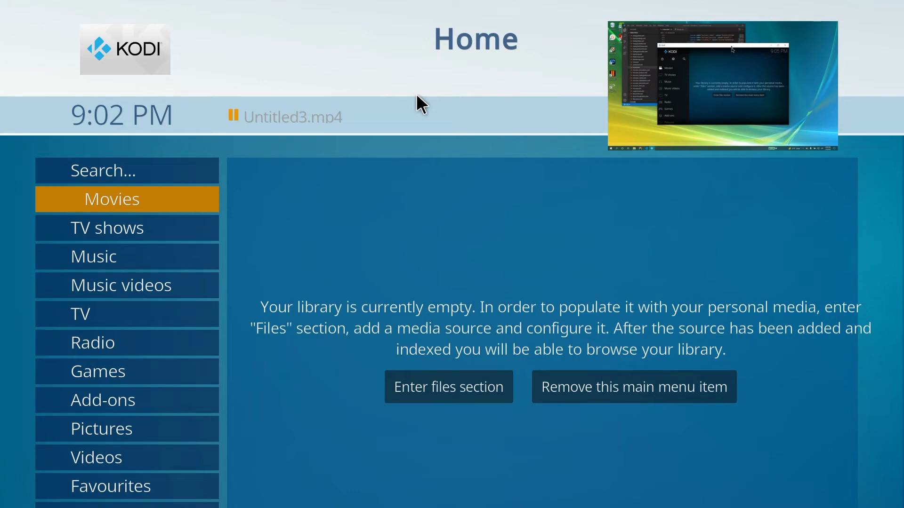
key("Tab")
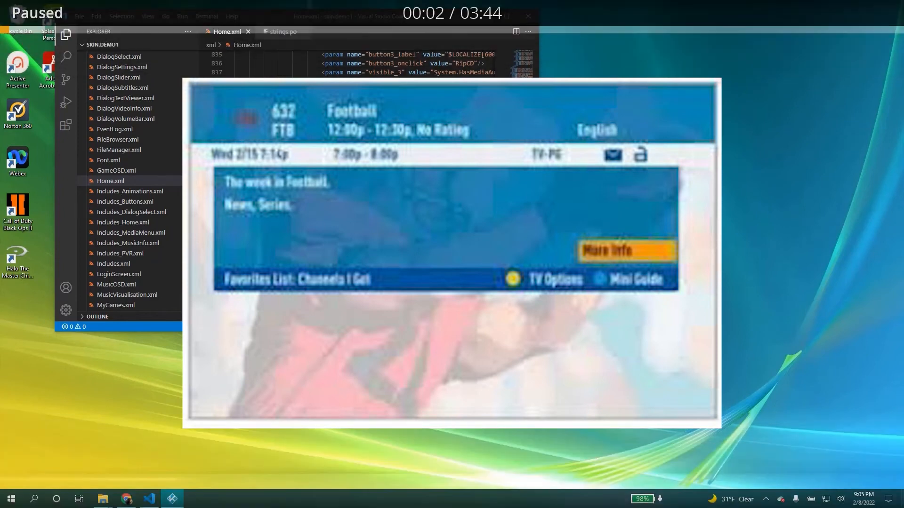
key("Tab")
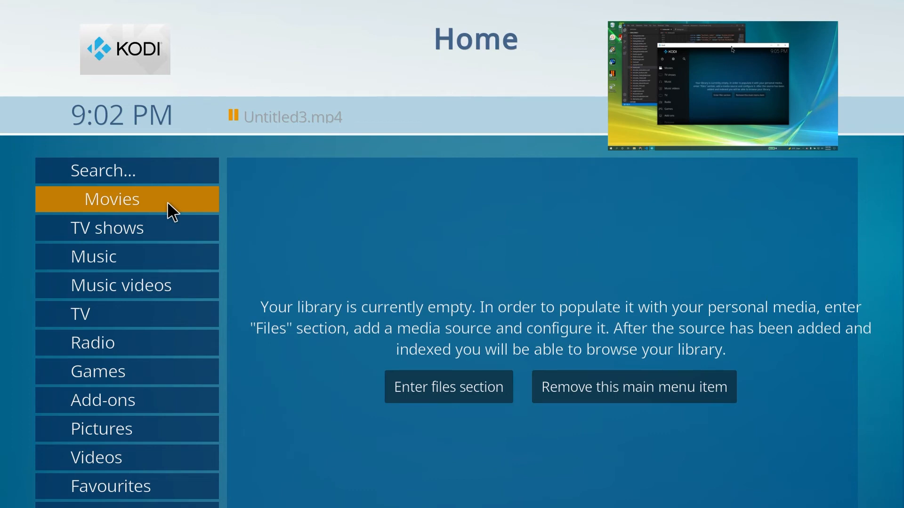
left_click(168, 202)
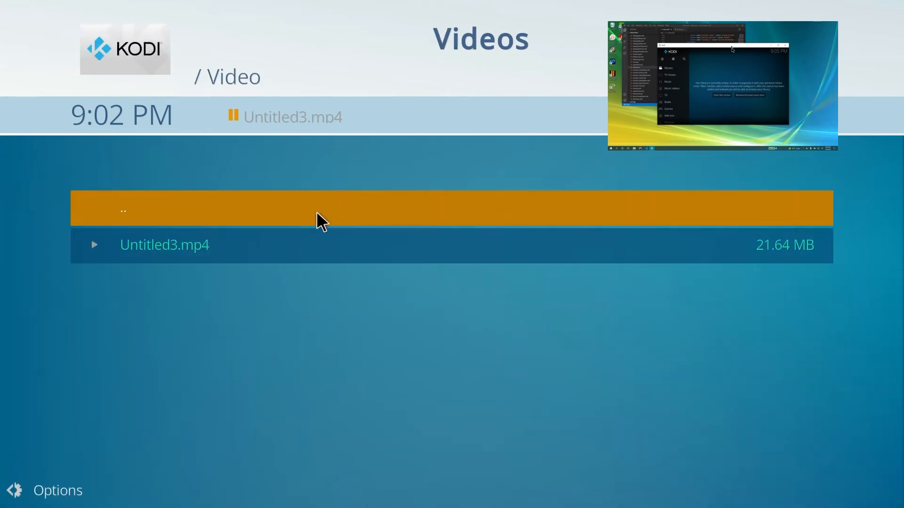
left_click(306, 216)
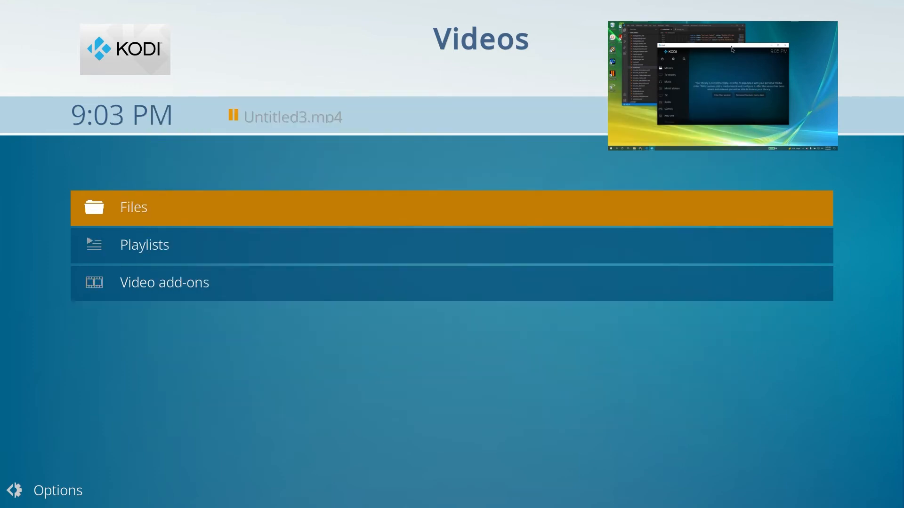
key("Return")
key("Return")
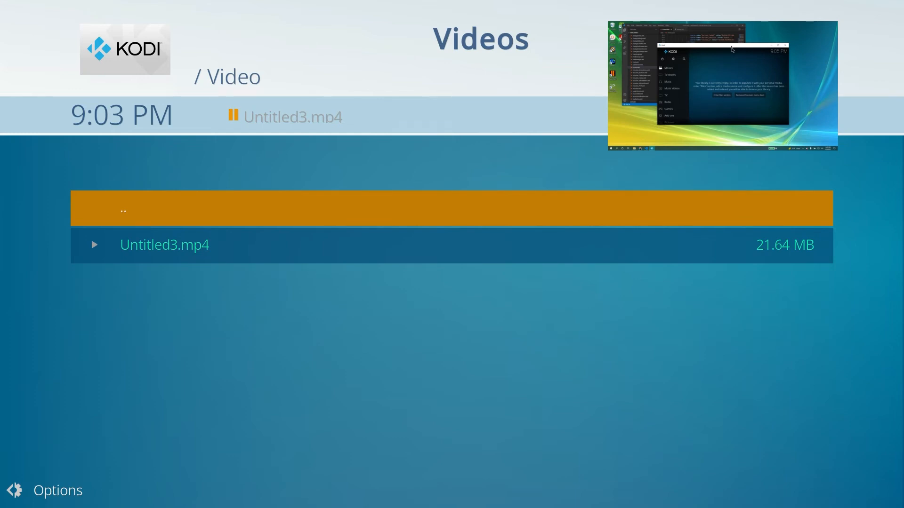
key("Return")
key("Up")
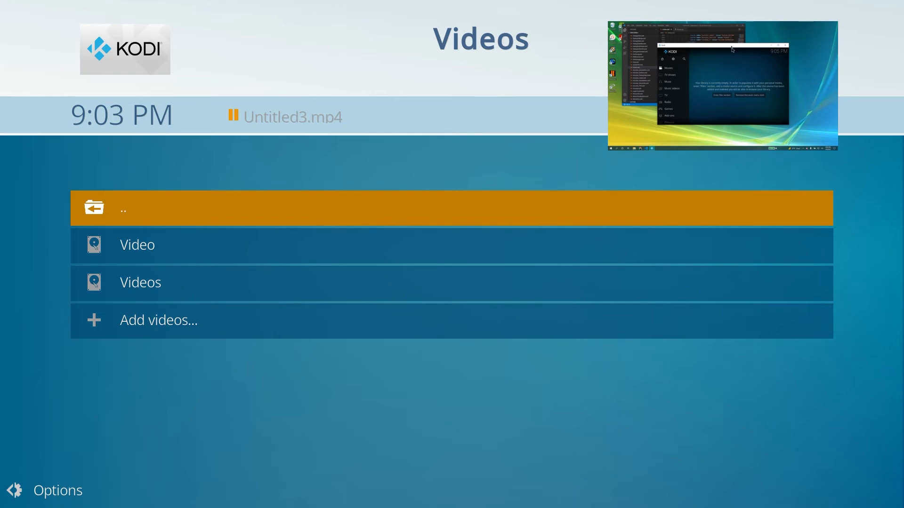
key("Down")
key("Up")
key("Return")
Return to Home, move to the TV section and enter the TV guide timeline.
key("BackSpace")
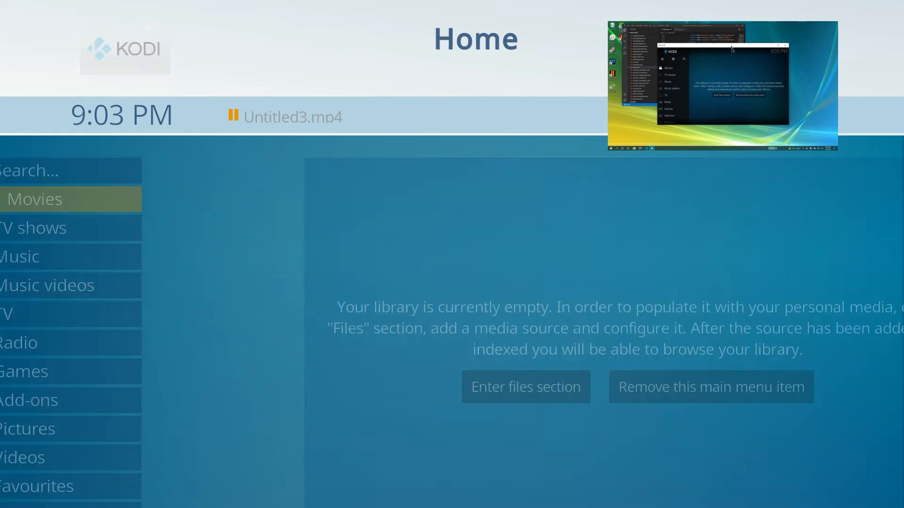
key("Down")
key("Down")
key("Down")
key("Down")
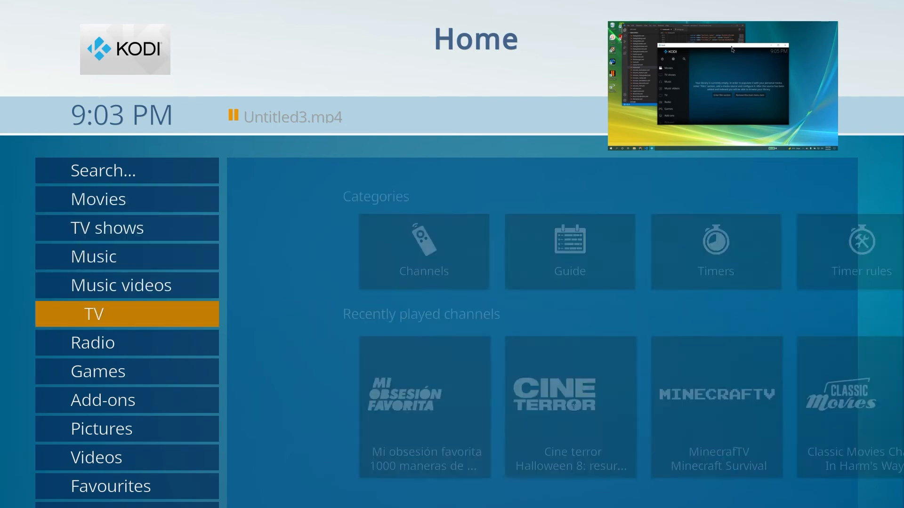
key("Right")
key("Right")
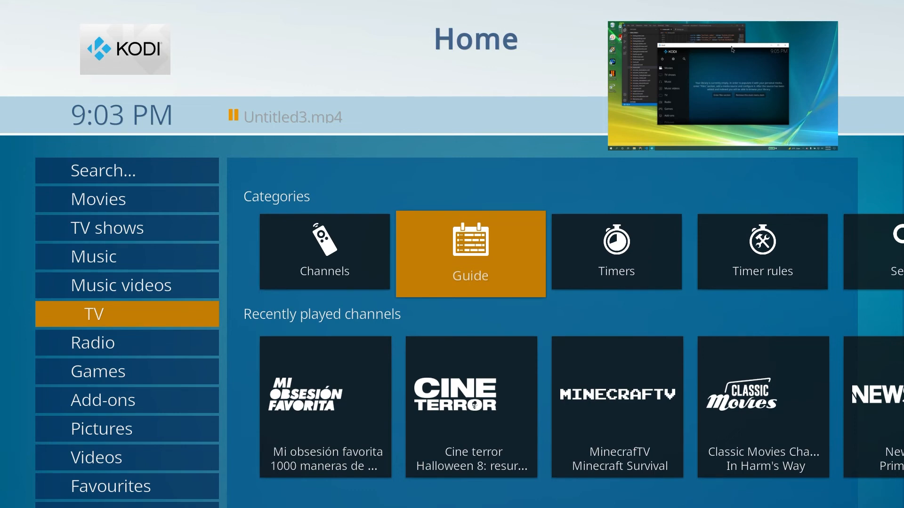
key("Return")
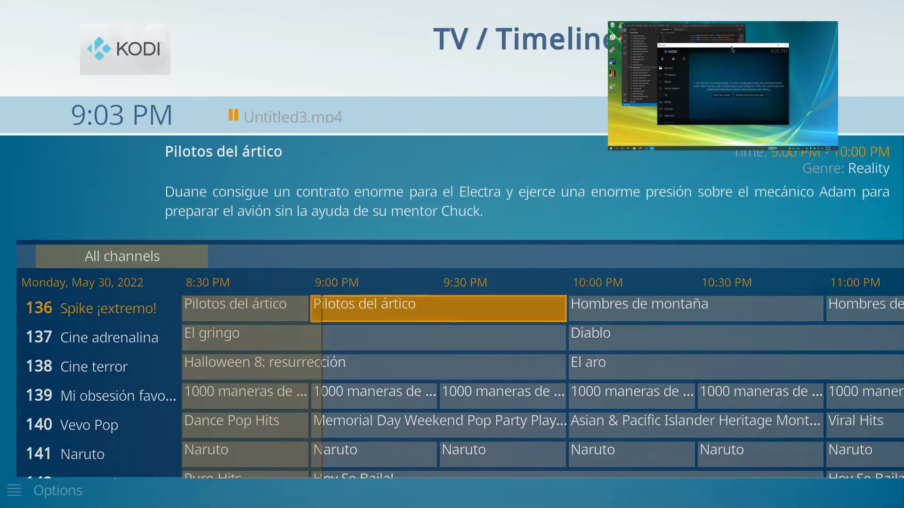
Browse channels around 137, view El gringo's programme details, then move to Halloween 8 on channel 138.
key("Down")
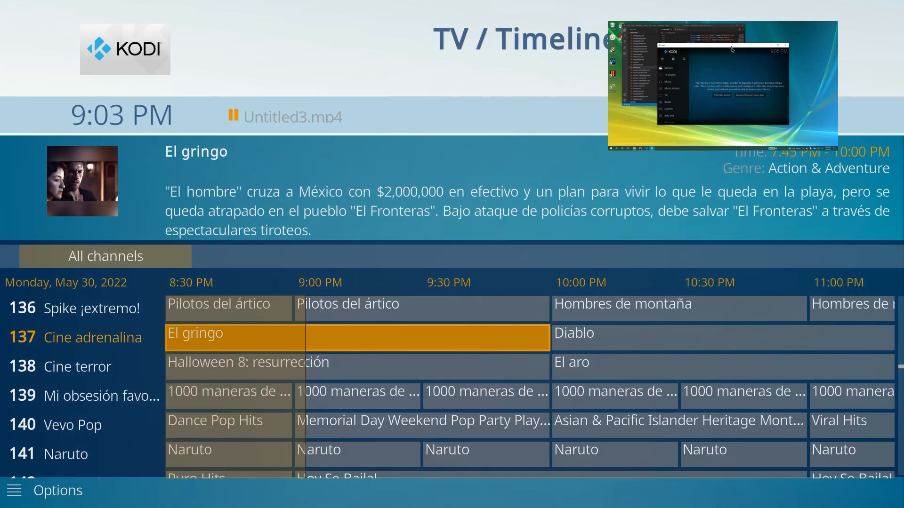
key("Down")
key("Down")
key("Up")
key("Up")
key("Return")
key("Escape")
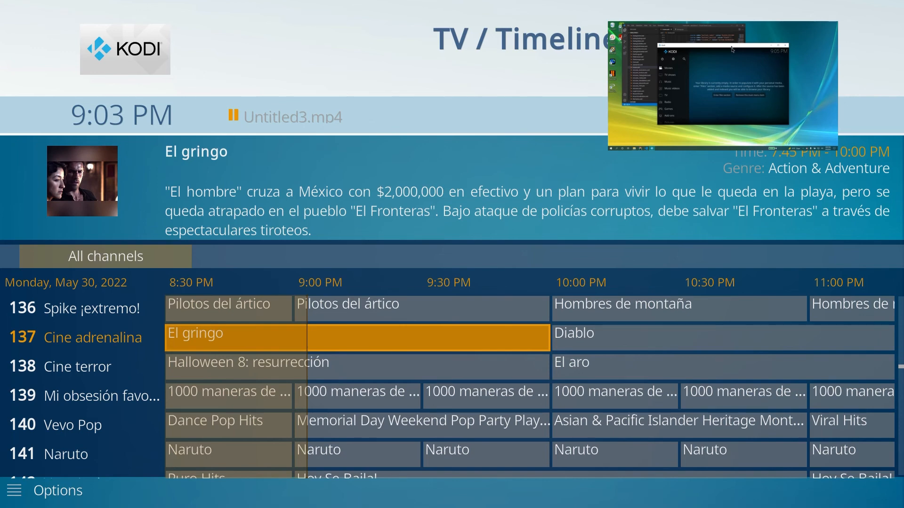
key("Down")
View Halloween 8: resurrección's details and switch to channel 138 Cine terror to start playback.
key("Return")
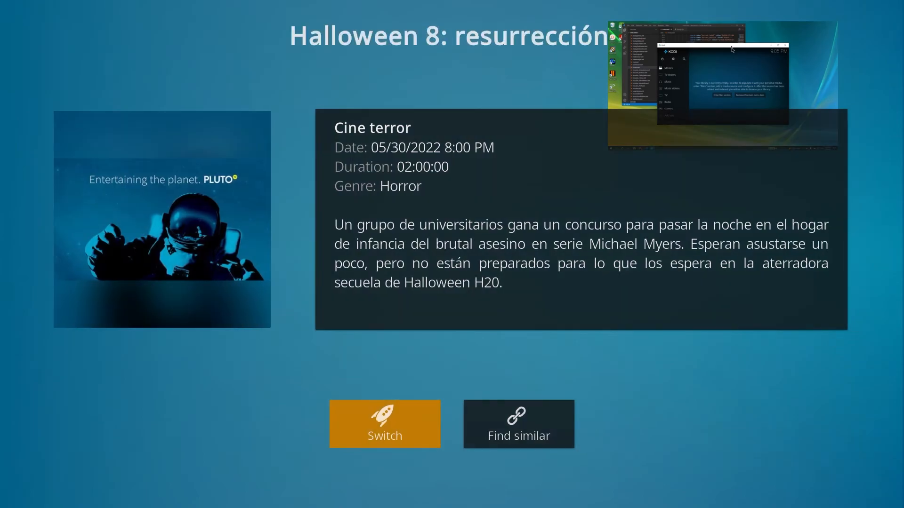
key("Return")
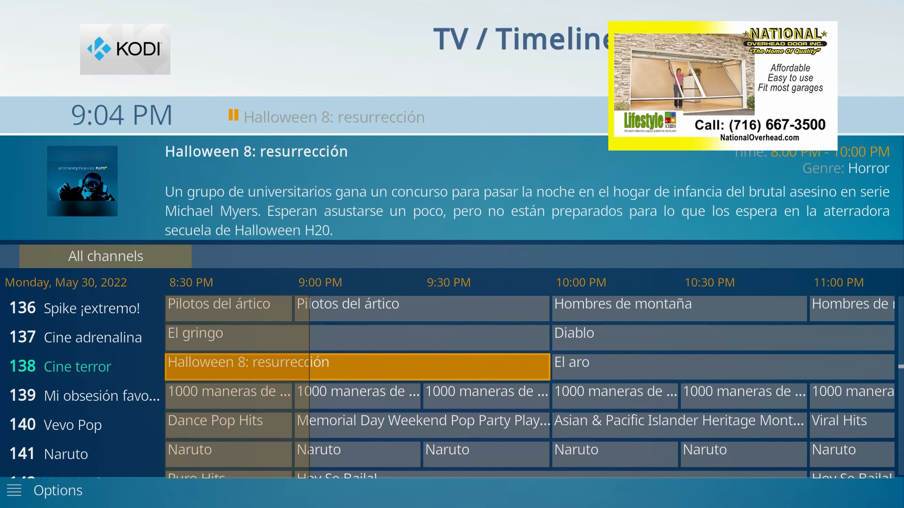
Close the TV guide and move through the Home sections up to Search.
key("Escape")
key("Left")
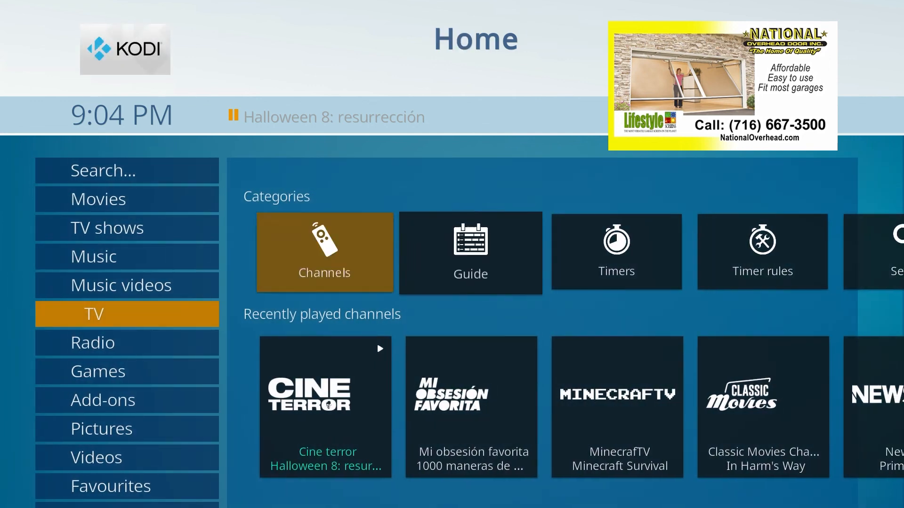
key("Left")
key("Up")
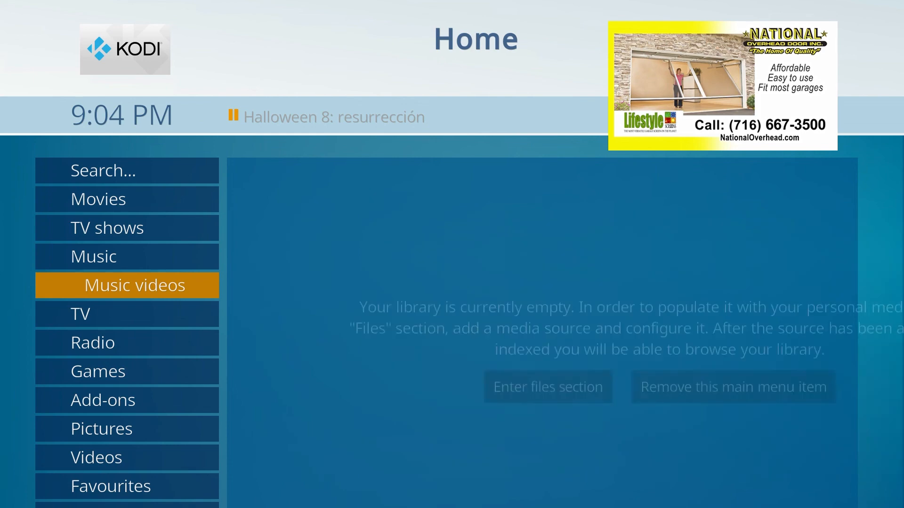
key("Up")
key("Up")
key("Up")
key("Up")
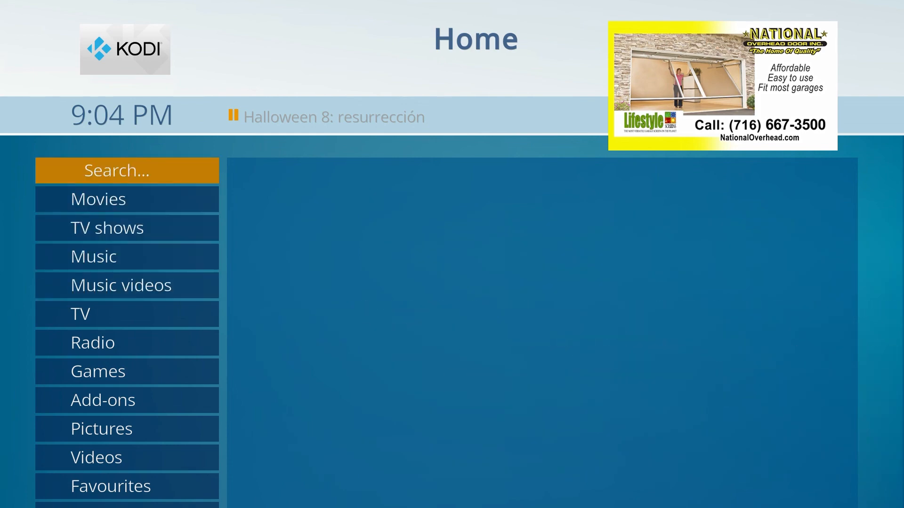